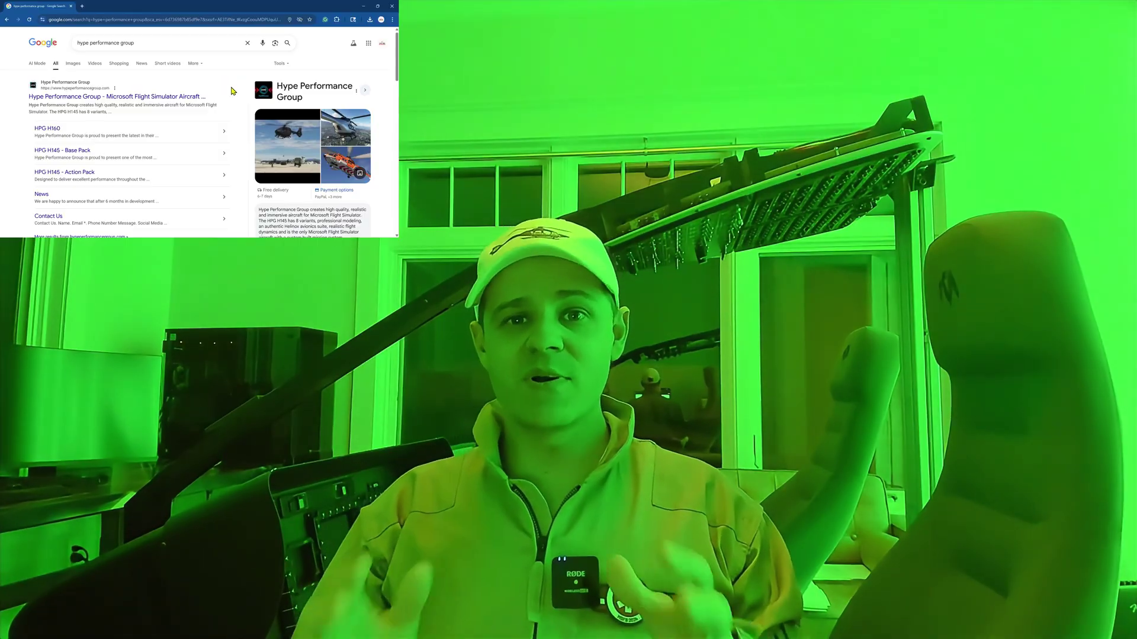
Open the first Google result for Hype Performance Group, then its red activation & installation help banner.
left_click(65, 94)
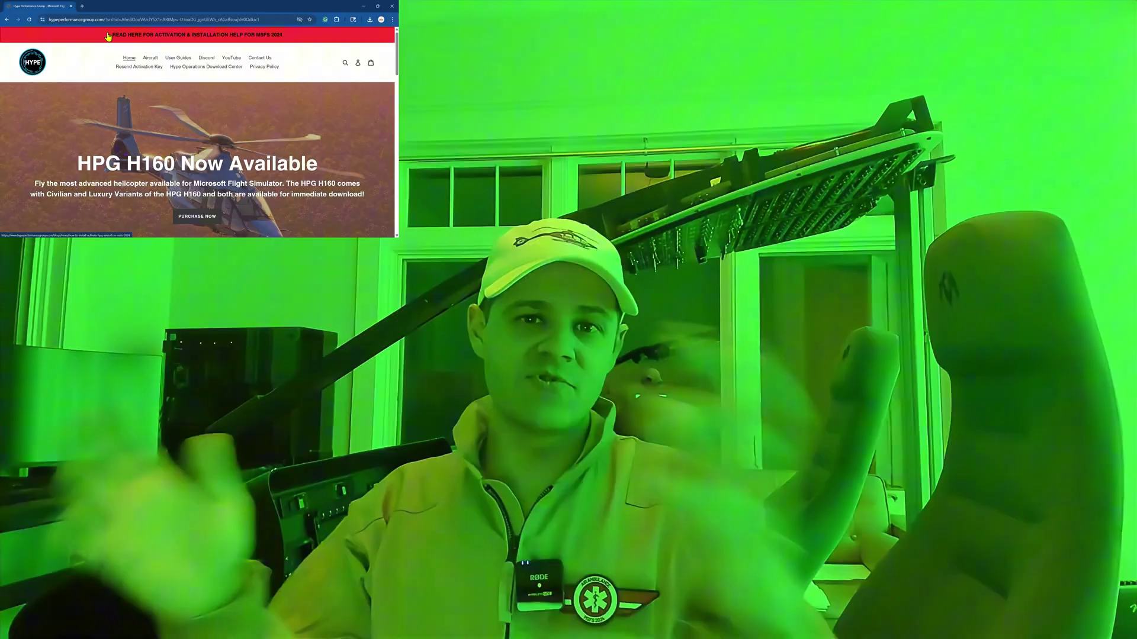
left_click(164, 35)
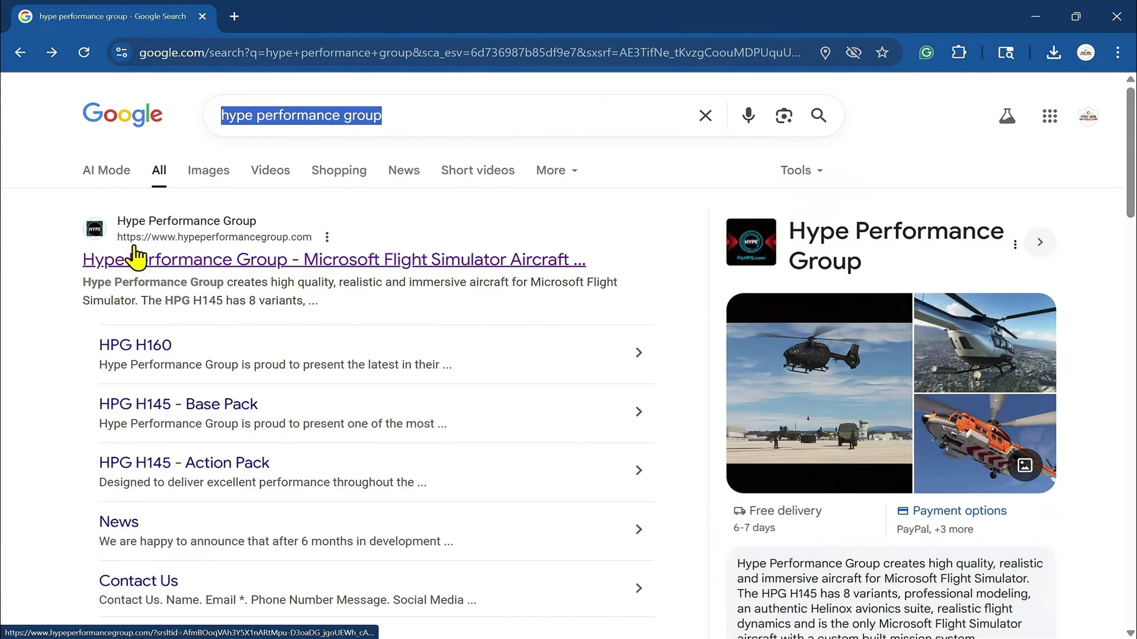
Open the hypeperformancegroup.com homepage from the Google search results.
left_click(287, 261)
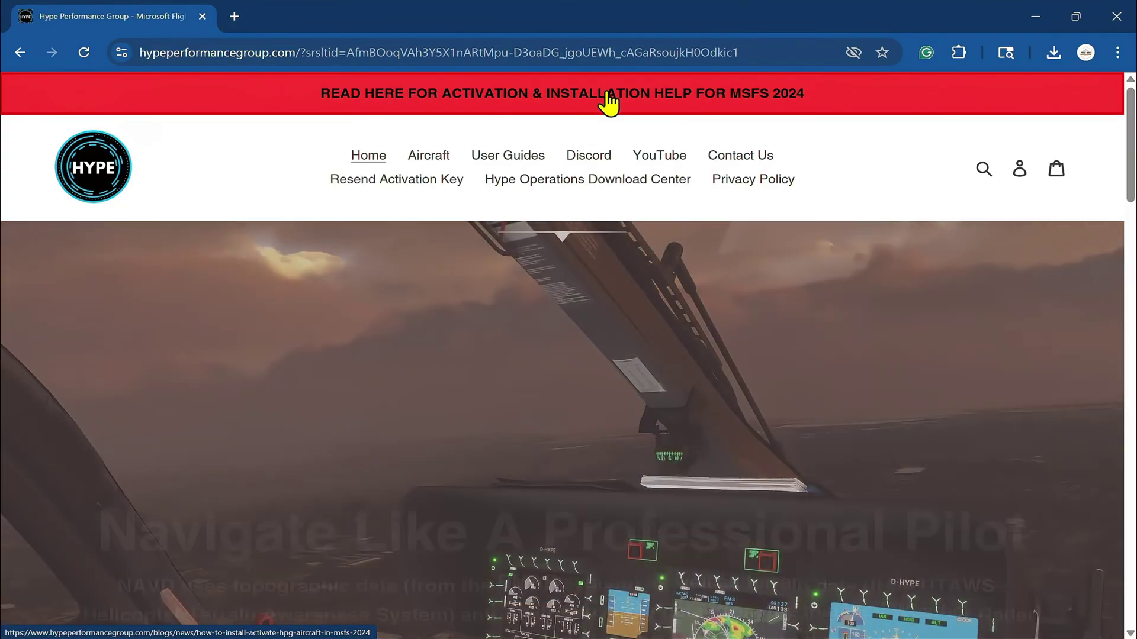
Open the MSFS 2024 activation guide and download MSFSLayoutGenerator.exe from its GitHub link.
left_click(607, 95)
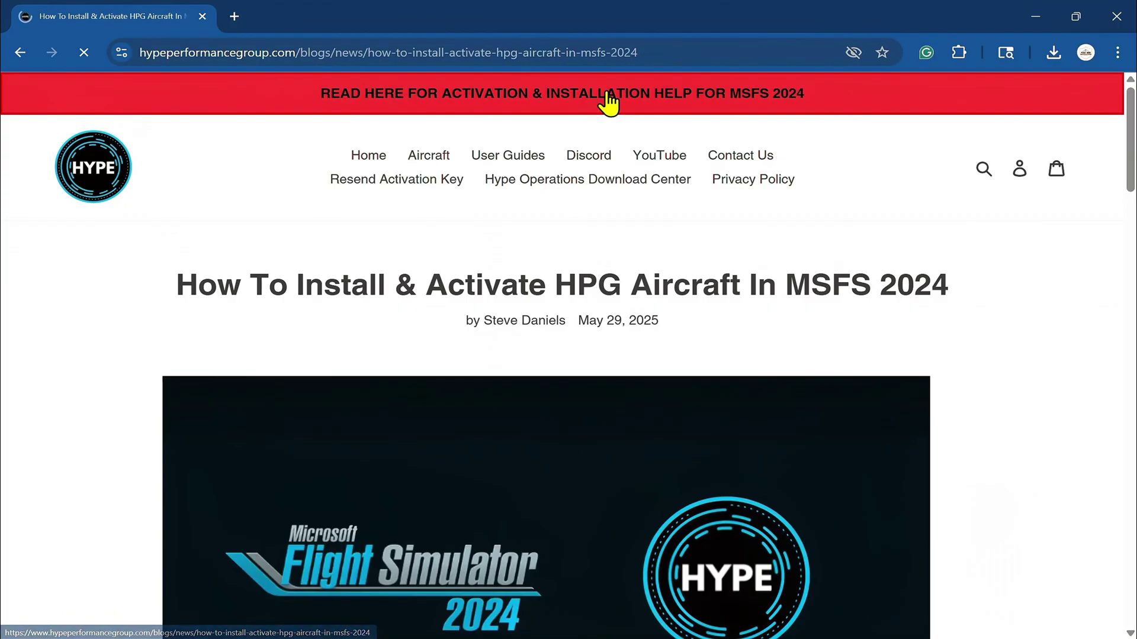
scroll(1057, 283, "down", 3)
scroll(1057, 282, "down", 8)
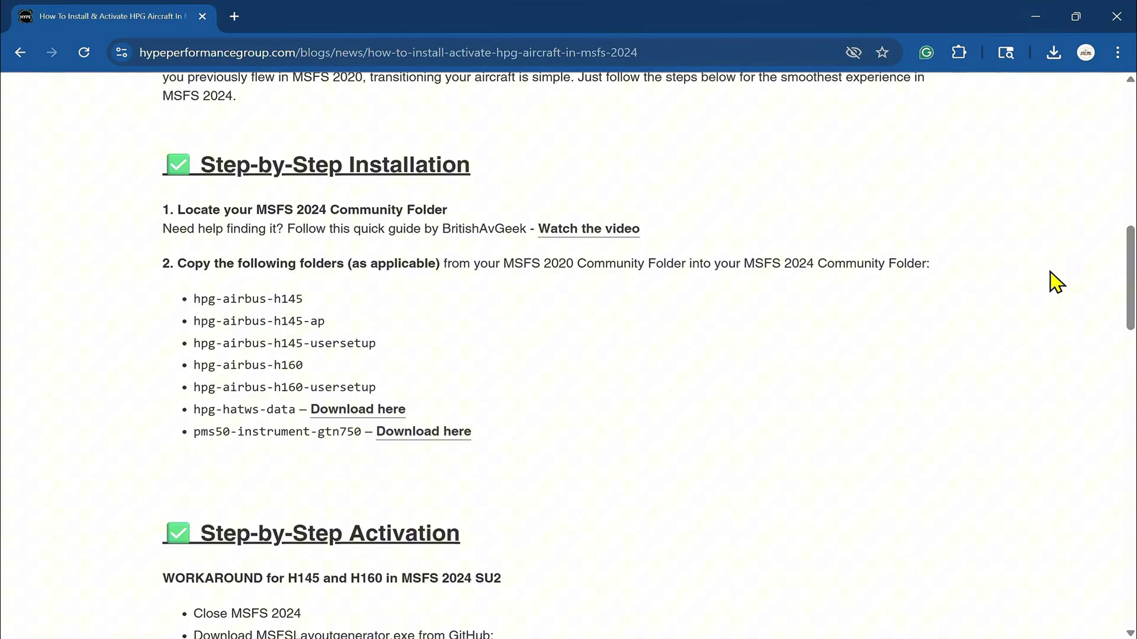
scroll(1056, 283, "down", 7)
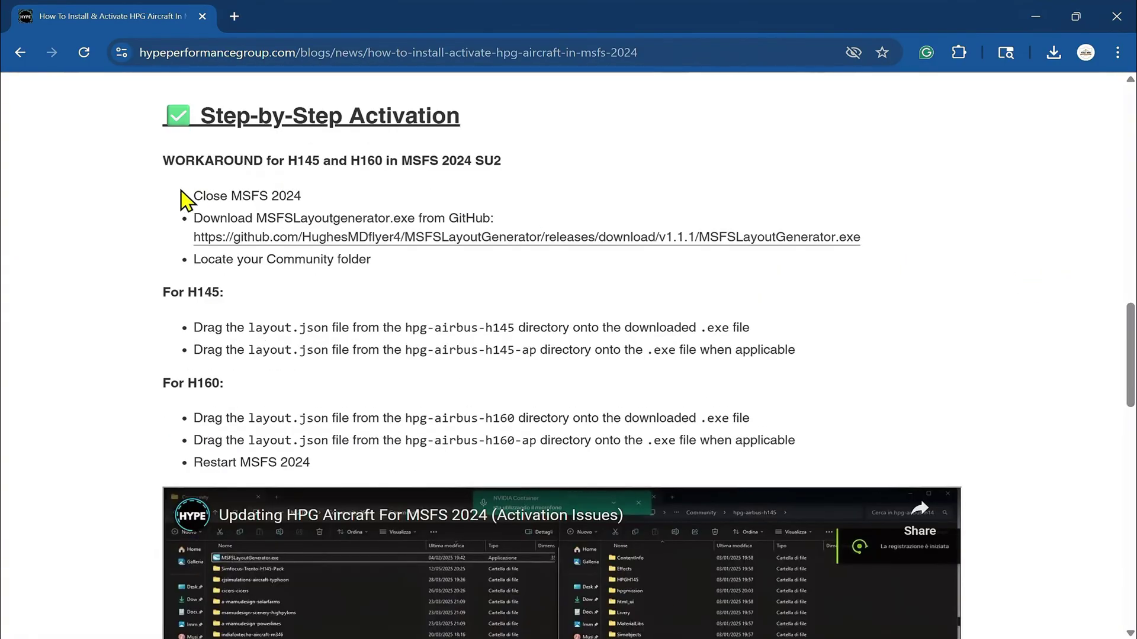
left_click_drag(187, 197, 323, 199)
left_click(335, 200)
left_click(239, 240)
Copy MSFSLayoutGenerator.exe from Downloads and paste it into the FS2024 Community folder.
left_click(1034, 16)
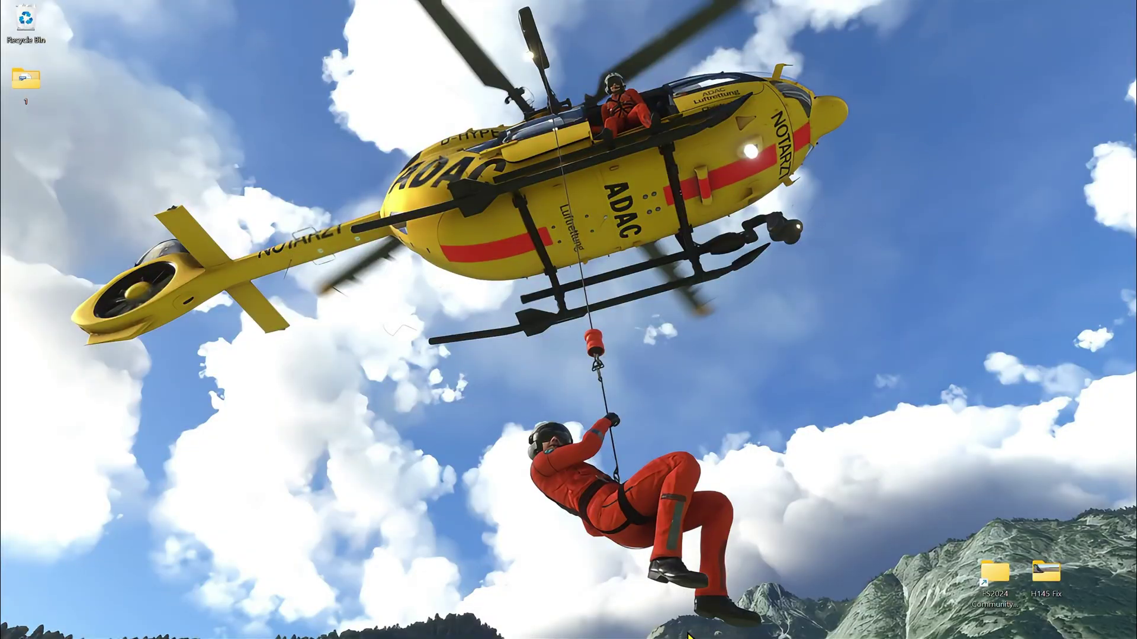
key("super+e")
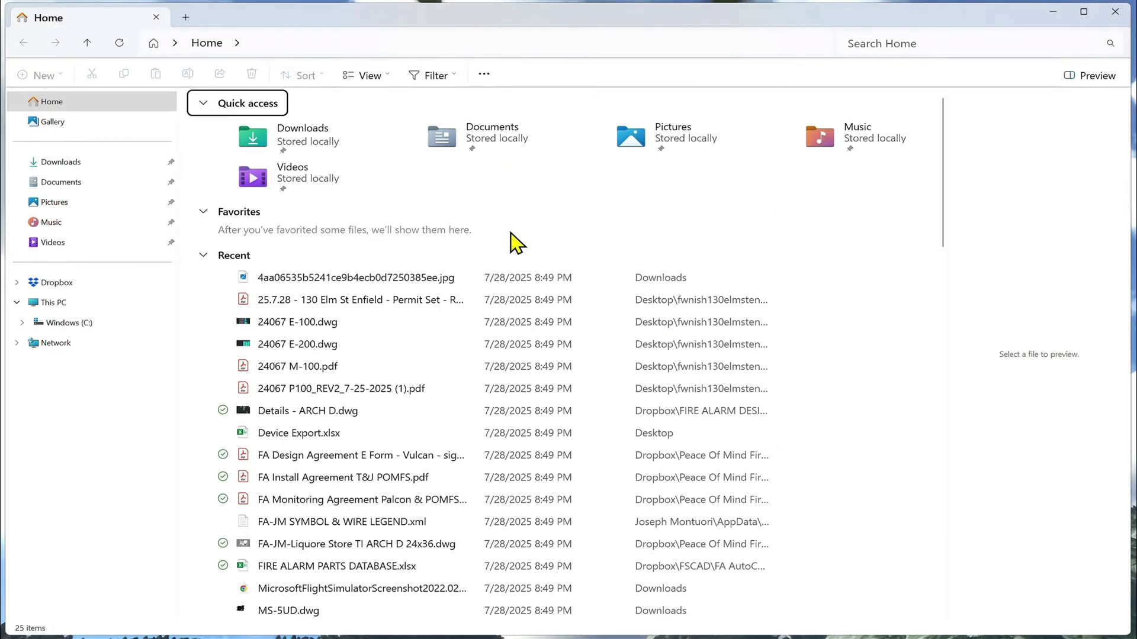
left_click(99, 167)
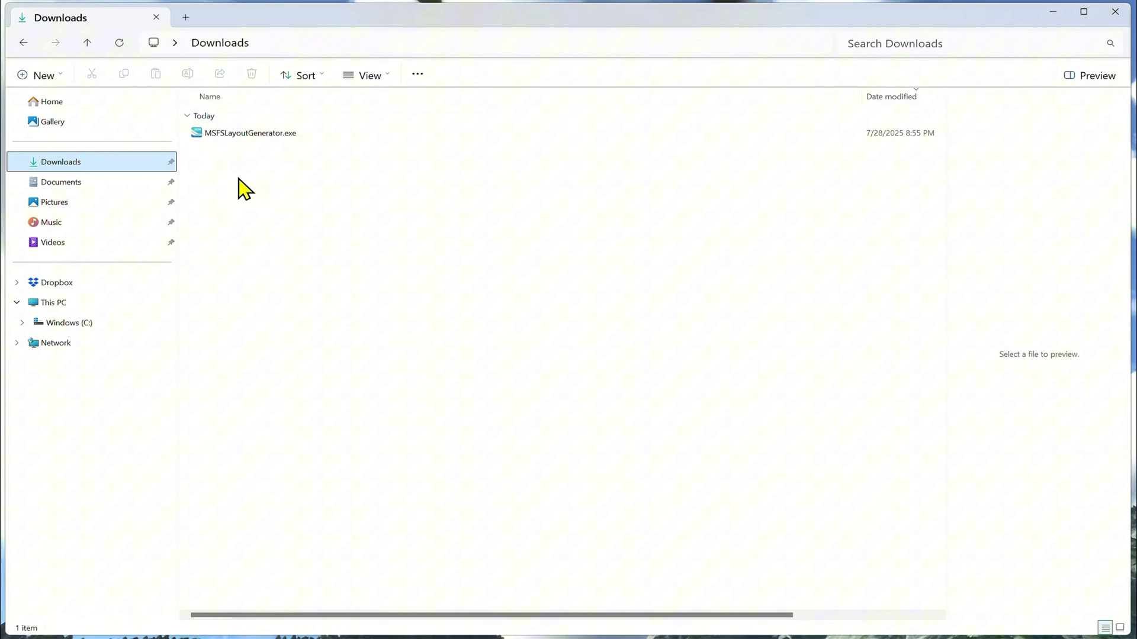
left_click(293, 134)
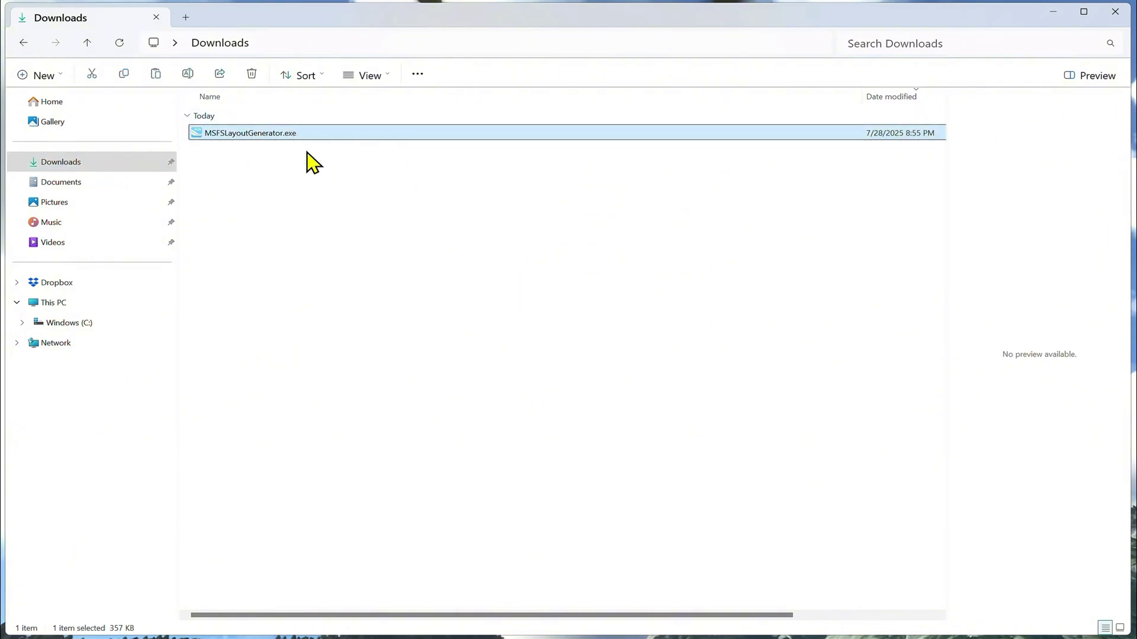
left_click(1052, 13)
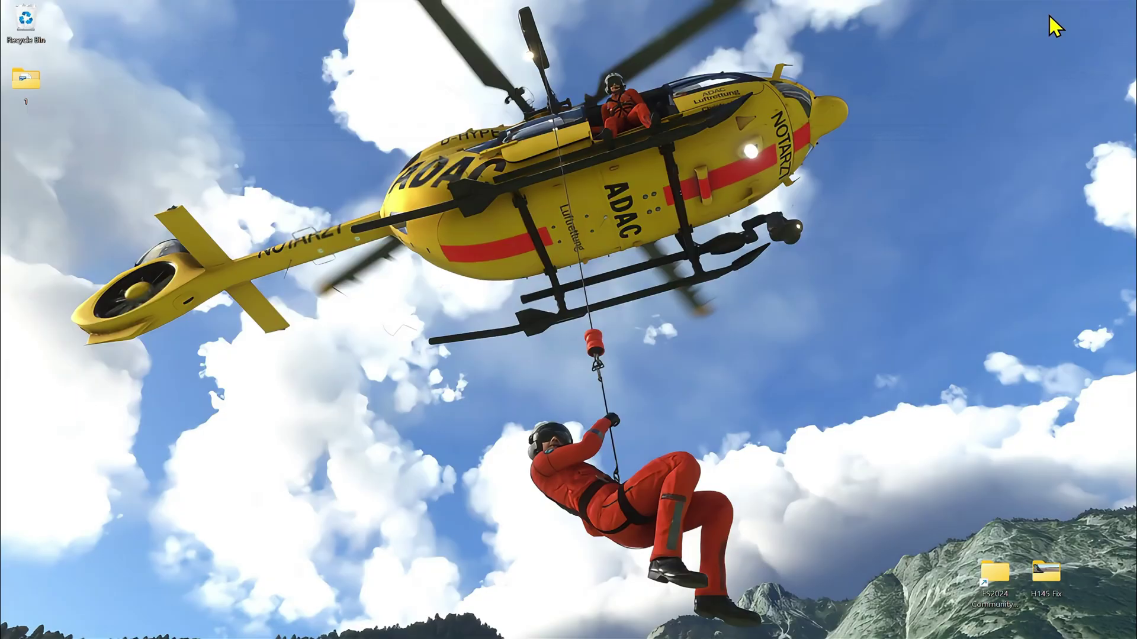
double_click(995, 583)
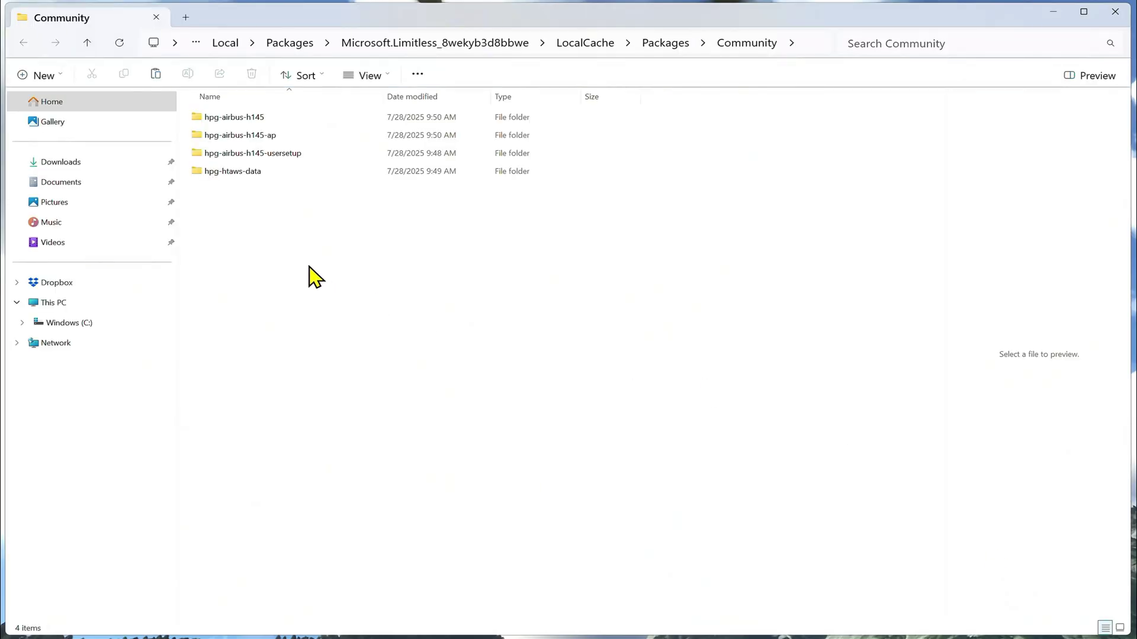
key("ctrl+v")
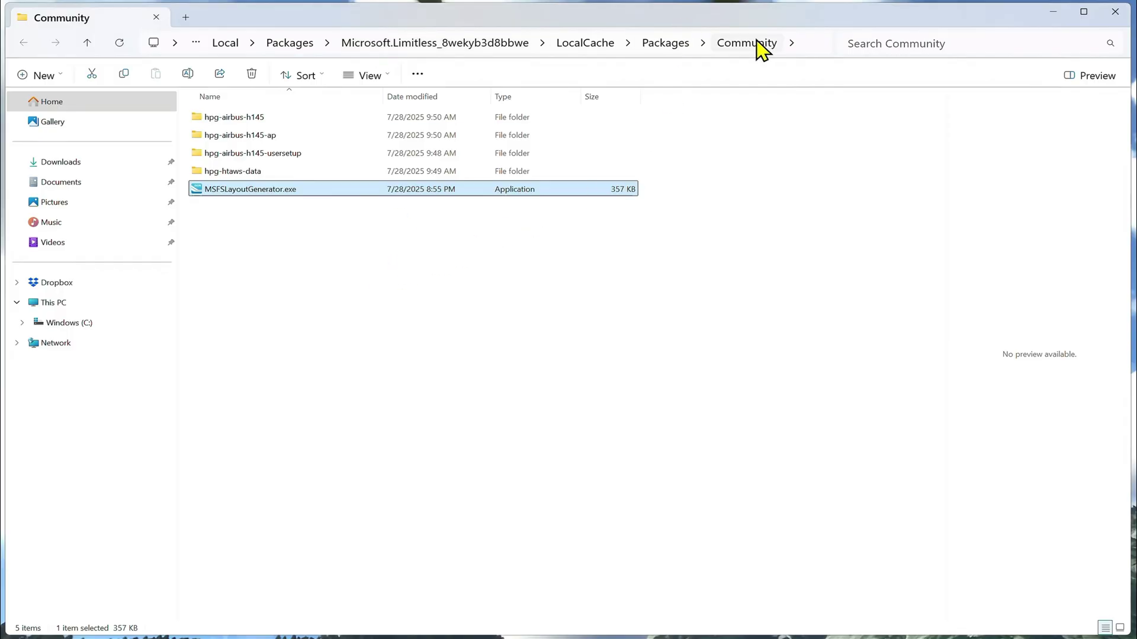
Open the hpg-airbus-h145 folder in a restored, floating window moved toward the upper left.
left_click_drag(789, 15, 411, 239)
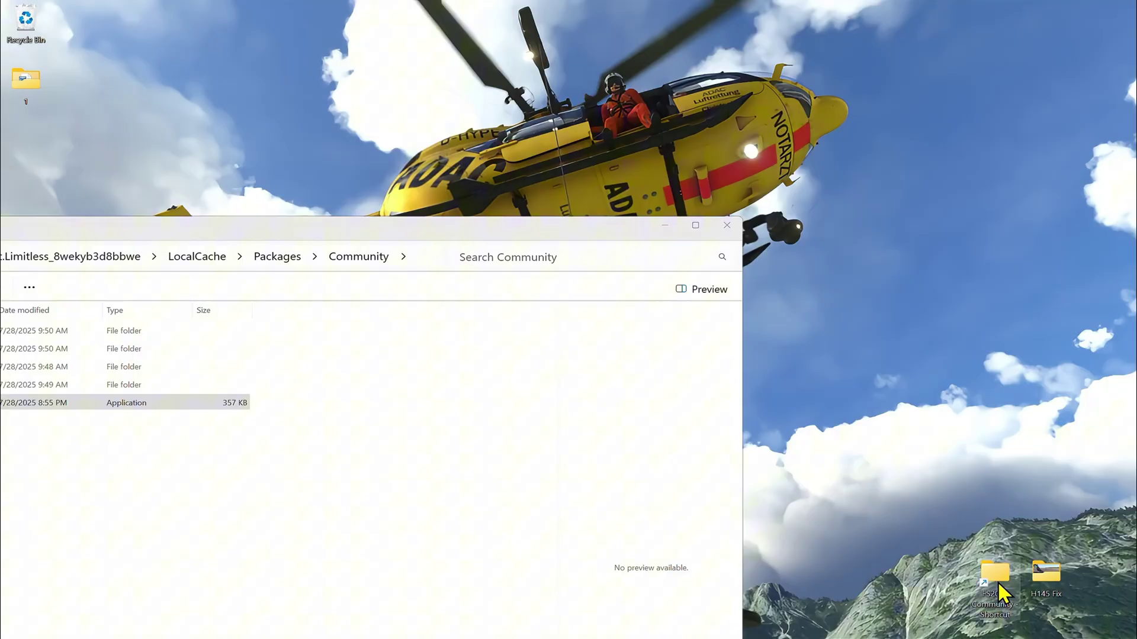
left_click_drag(590, 236, 920, 83)
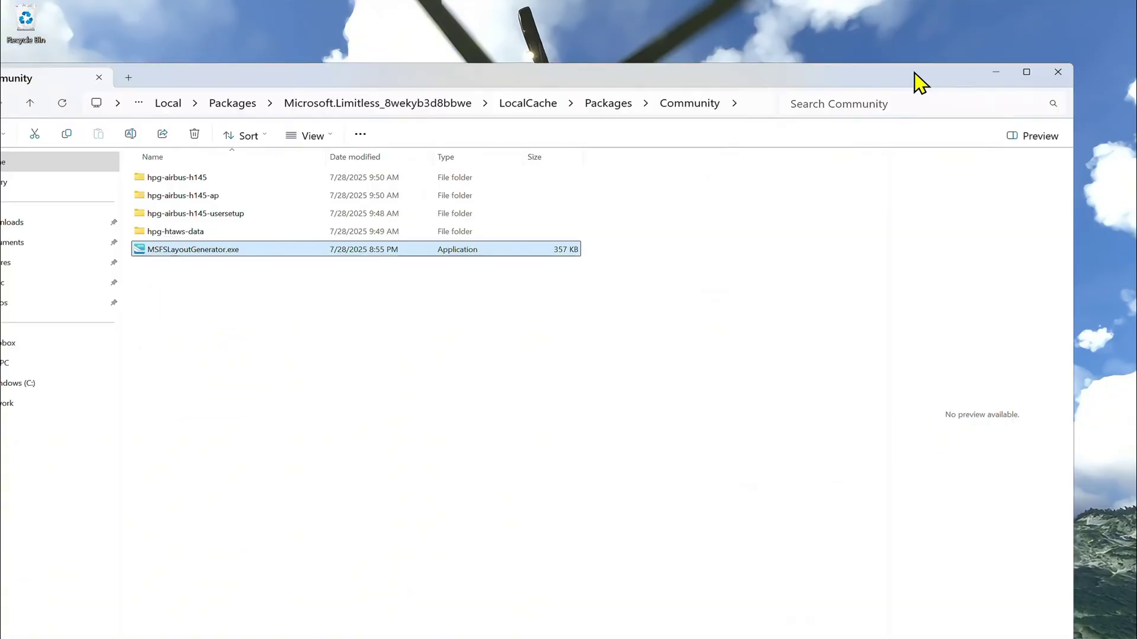
left_click(1025, 72)
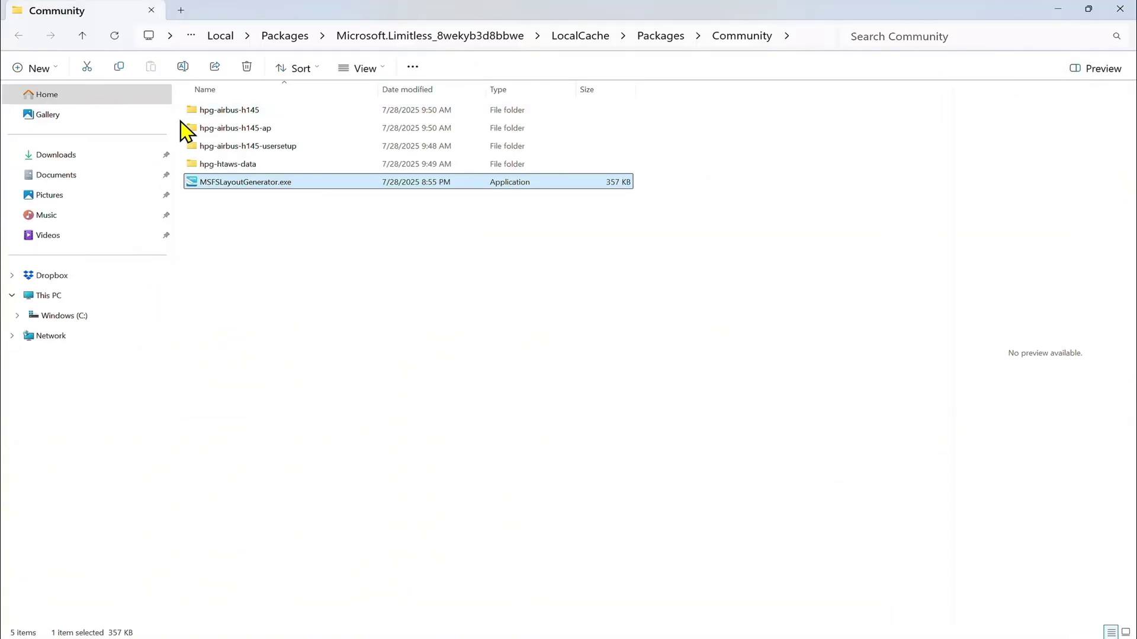
double_click(234, 111)
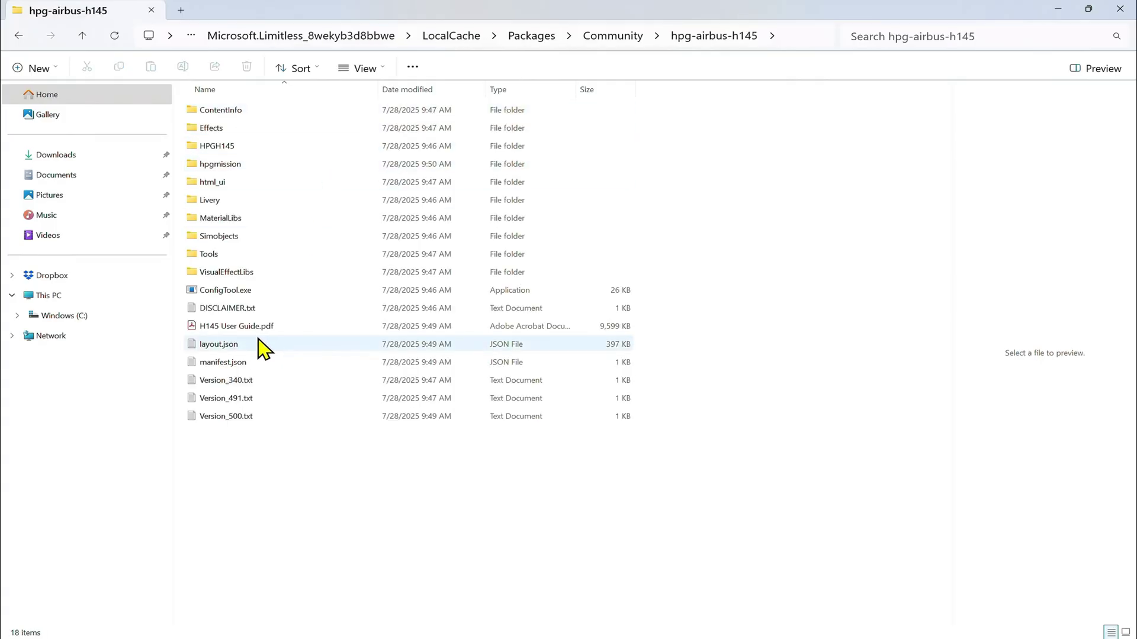
double_click(214, 20)
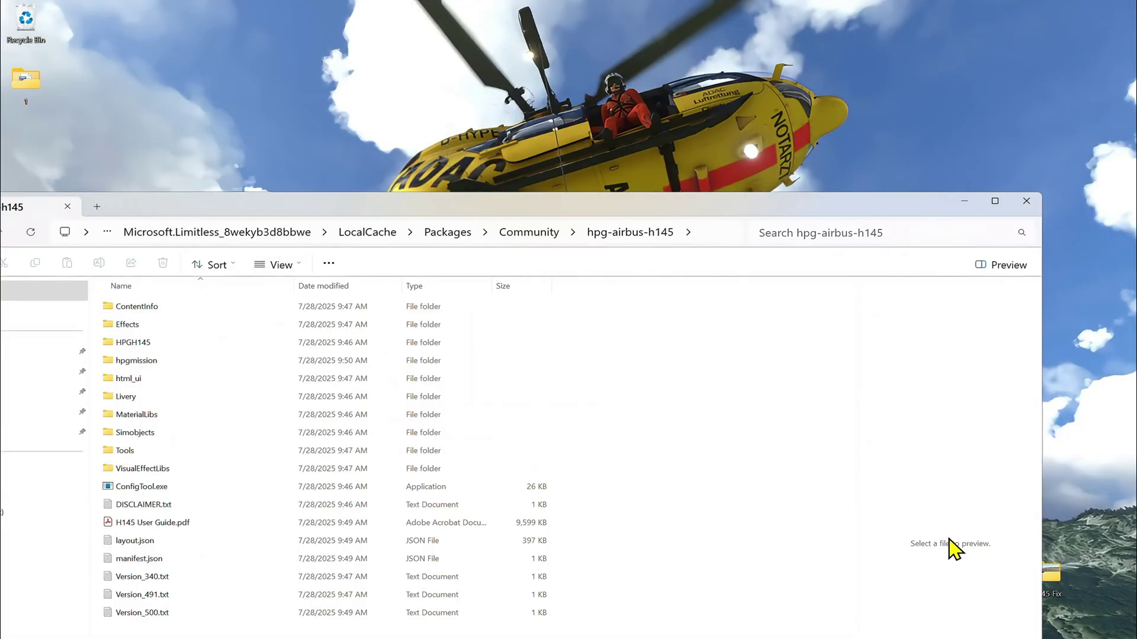
left_click_drag(871, 210, 567, 157)
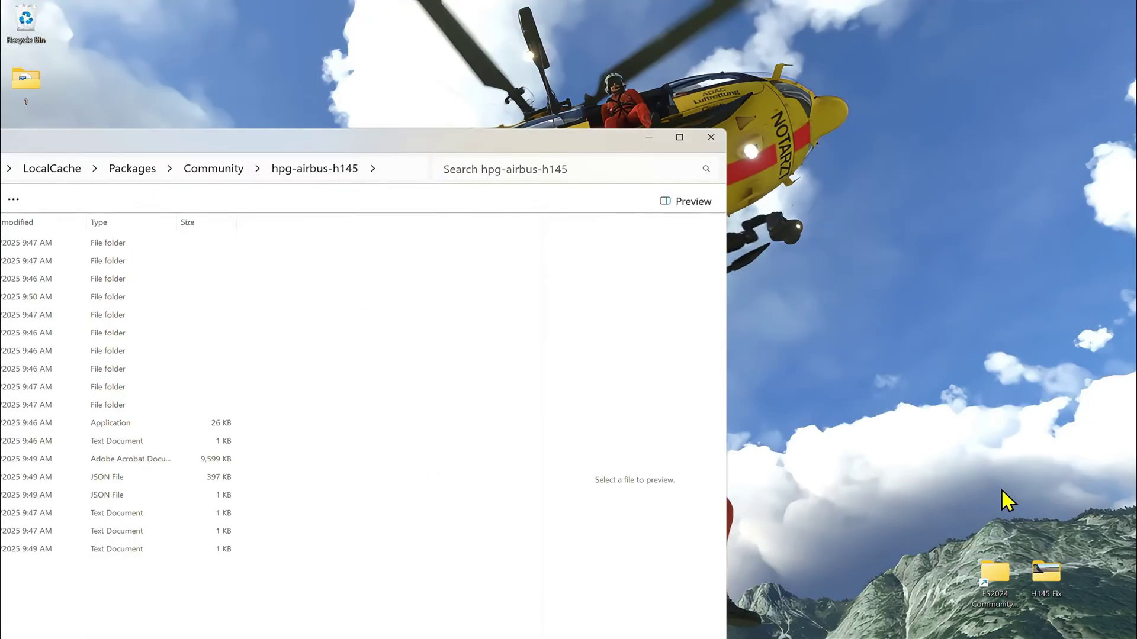
Open Community in a second window and snap it to the left half.
double_click(990, 570)
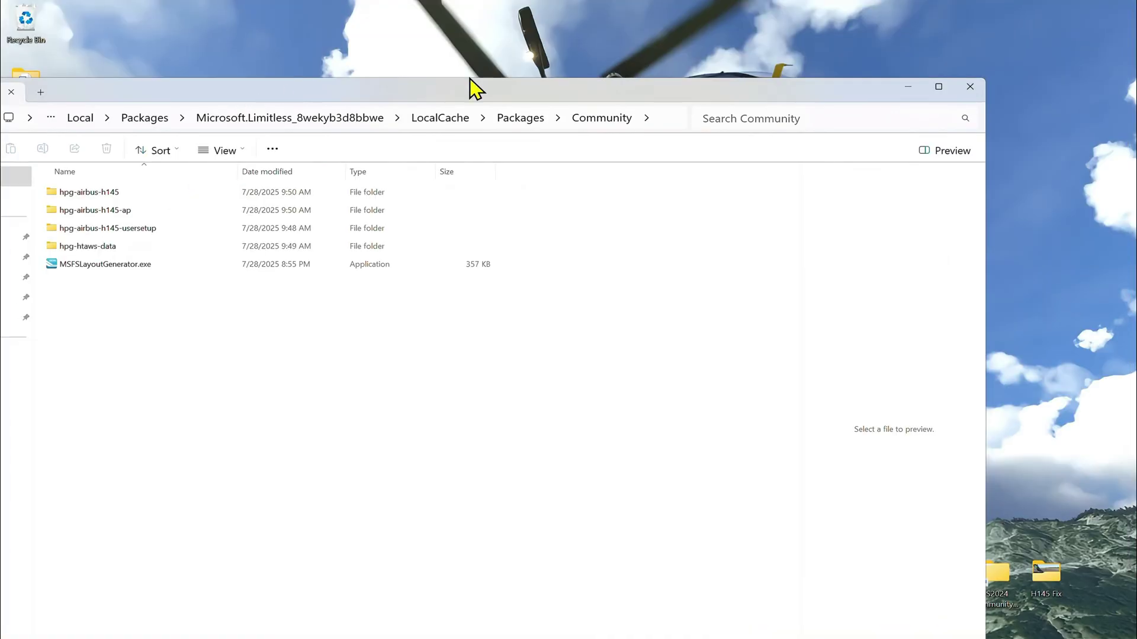
left_click_drag(988, 120, 242, 137)
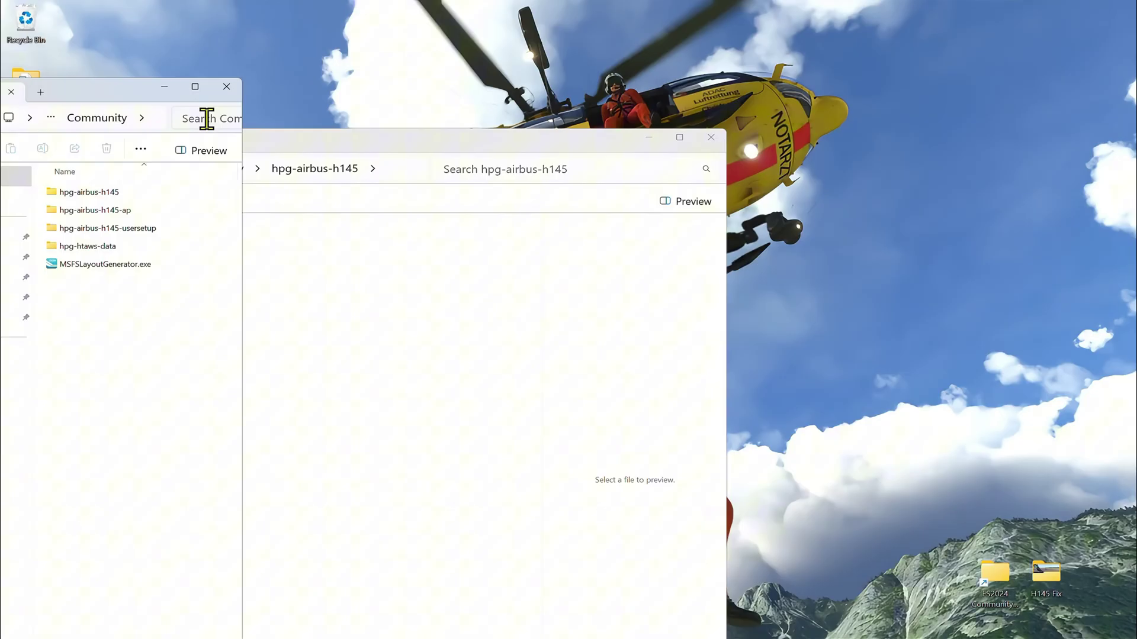
left_click(342, 151)
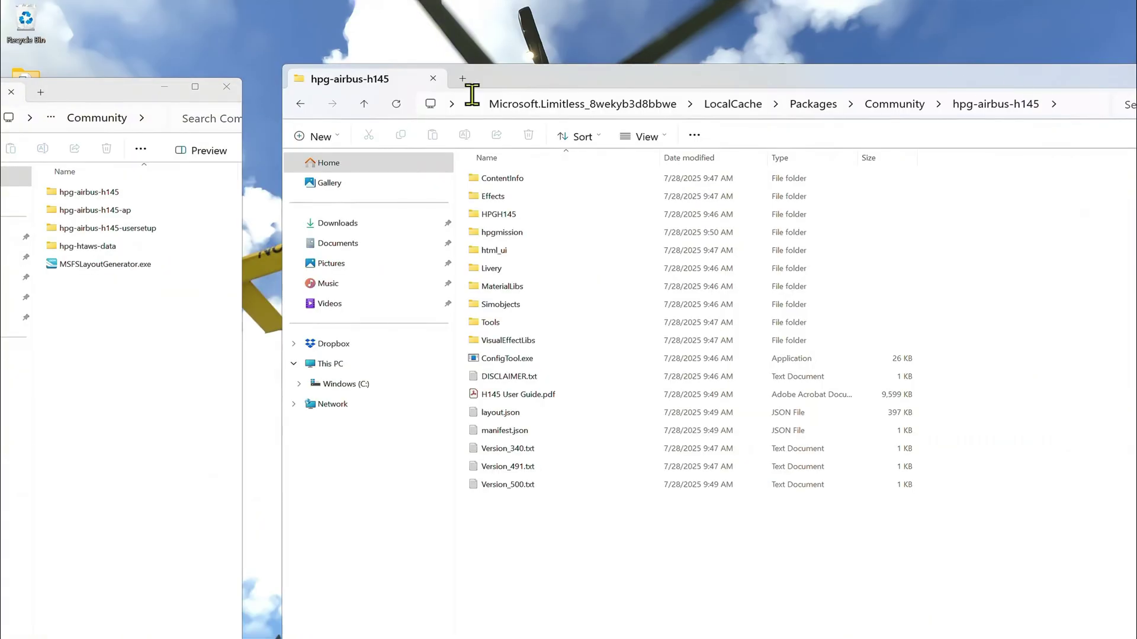
left_click_drag(487, 89, 734, 96)
left_click_drag(190, 93, 12, 115)
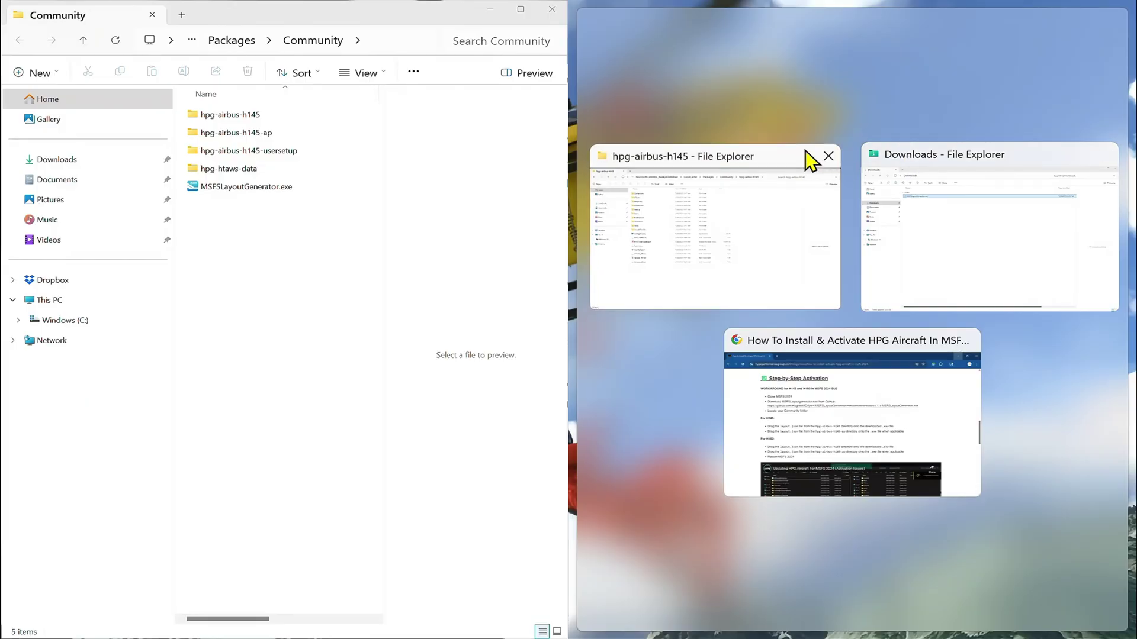
Snap hpg-airbus-h145 right, regenerate its layout.json (396 KB to 400 KB), and return to Community.
left_click(810, 158)
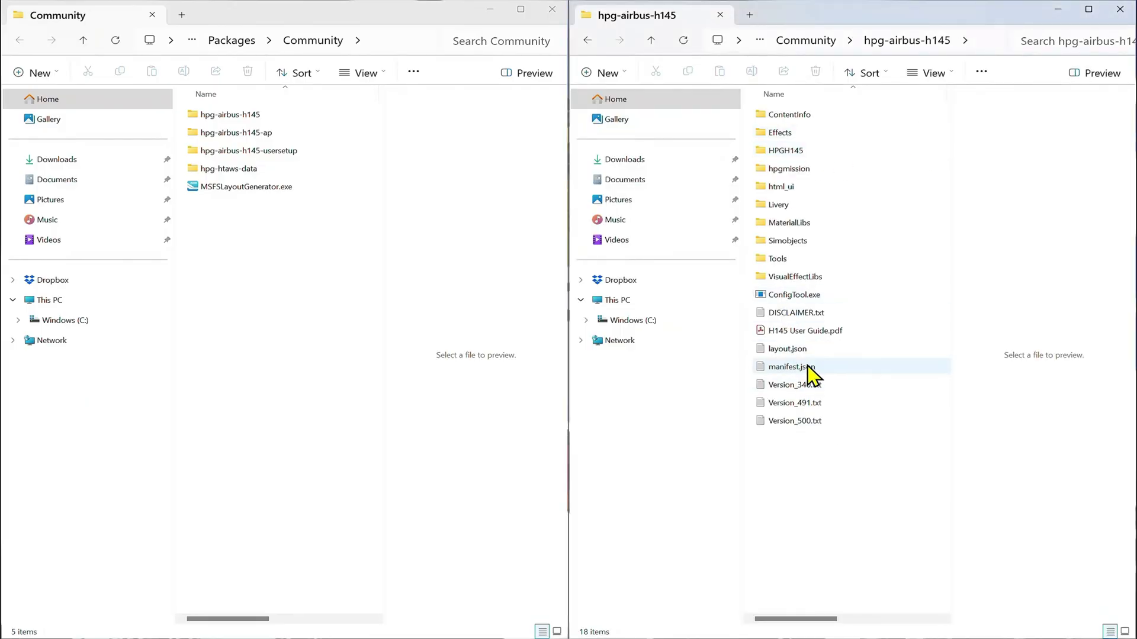
left_click_drag(787, 350, 320, 191)
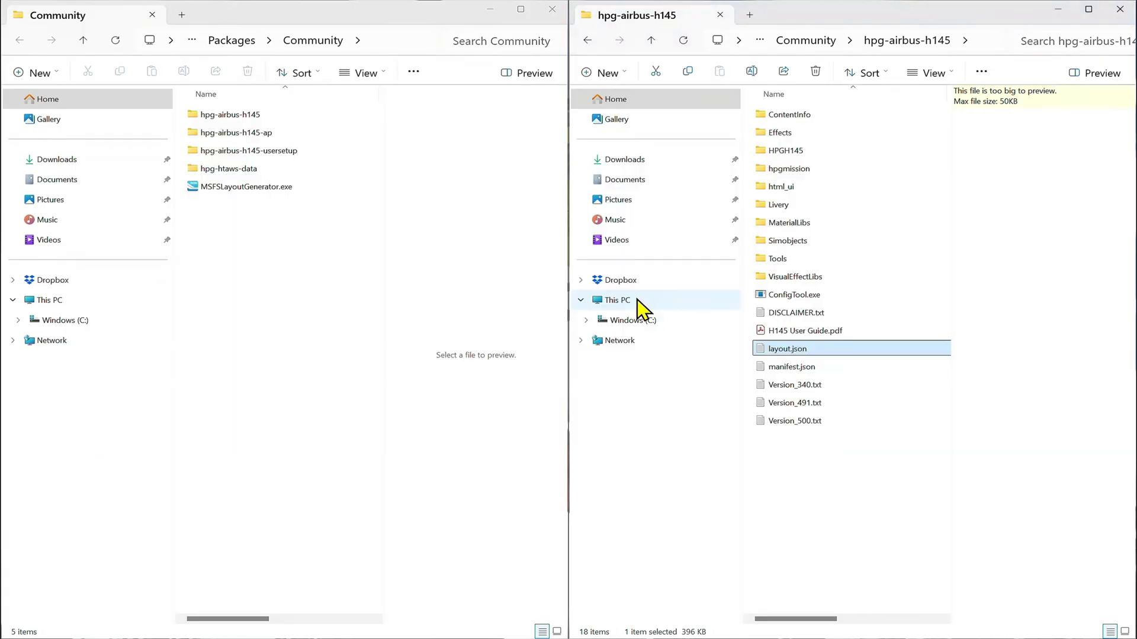
left_click(806, 40)
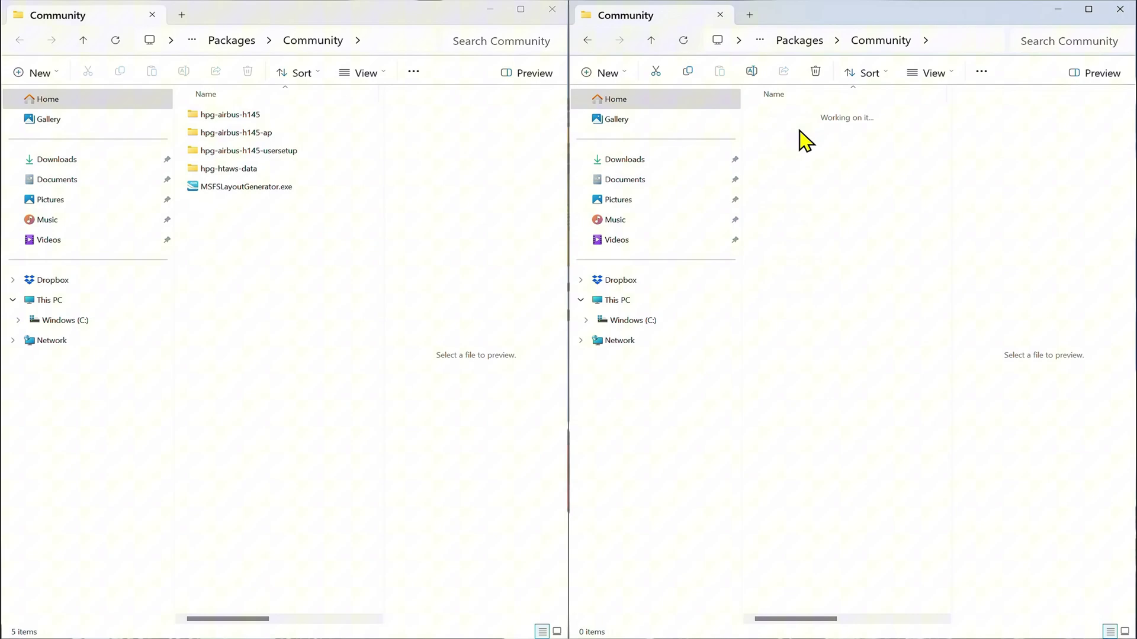
Regenerate hpg-airbus-h145-ap's layout.json to 510 KB by dropping it onto MSFSLayoutGenerator.exe.
double_click(800, 132)
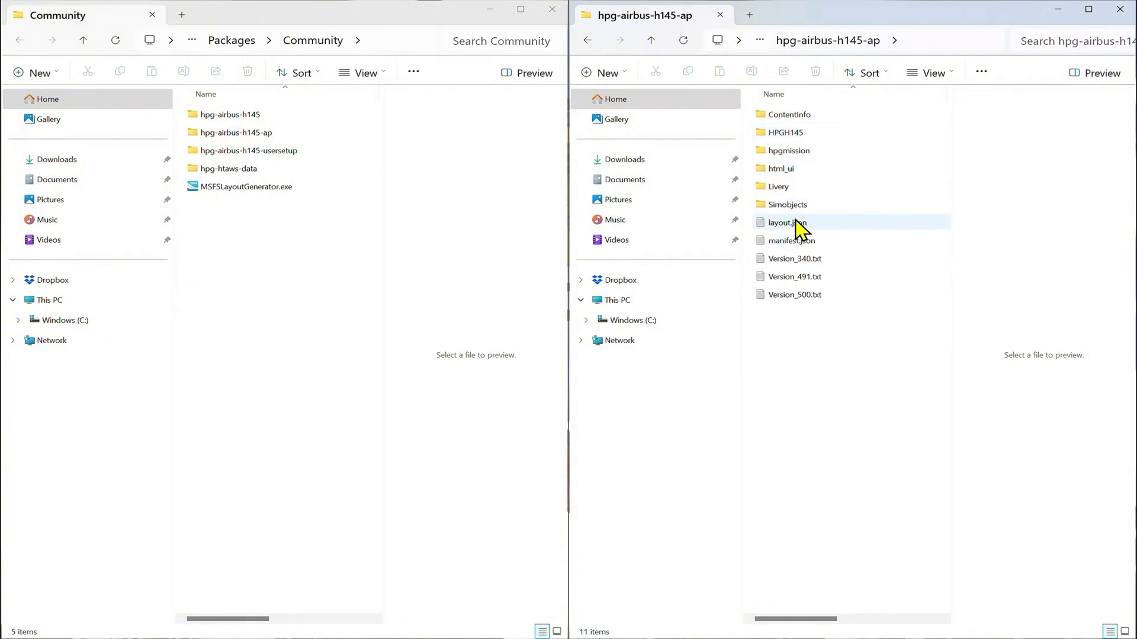
left_click(813, 224)
left_click_drag(822, 232, 261, 196)
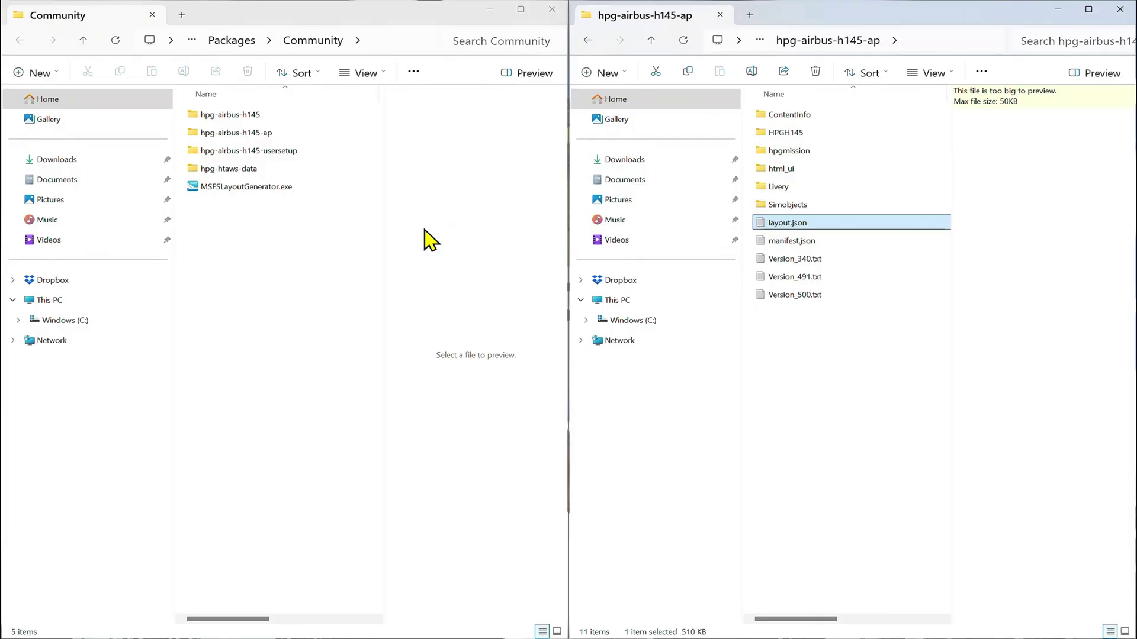
Unsnap and close both the Community and hpg-airbus-h145-ap folder windows.
left_click_drag(412, 18, 421, 145)
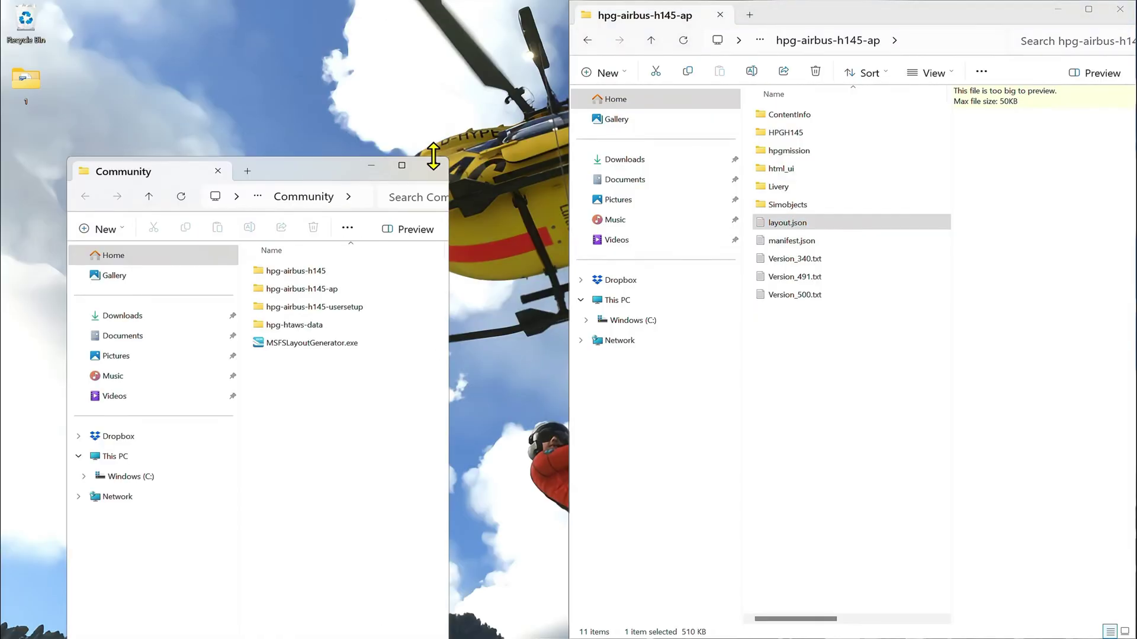
left_click(434, 170)
left_click_drag(983, 9, 655, 160)
left_click(676, 154)
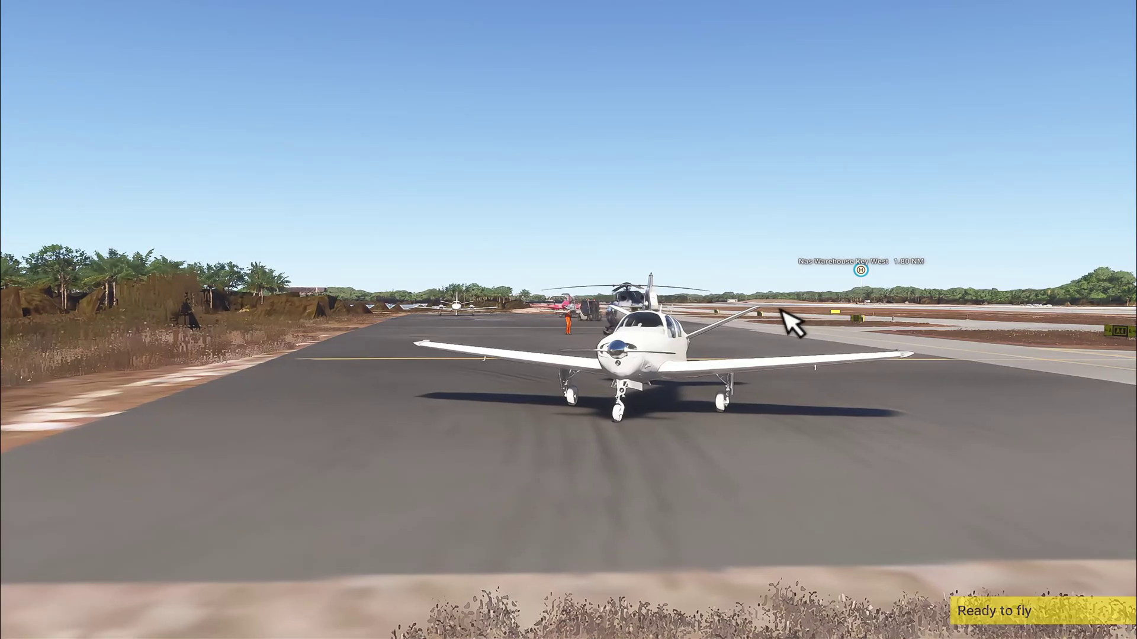
Start the flight, enter the H145 cockpit with Shift+C, and wake the tablet to confirm activation.
left_click(947, 601)
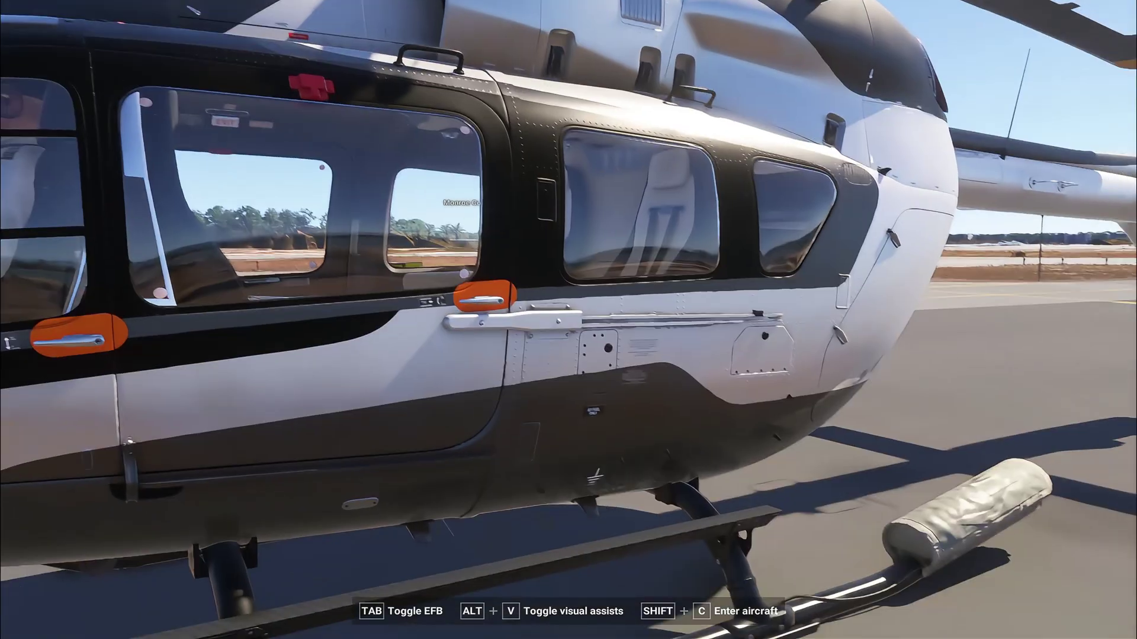
key("shift+c")
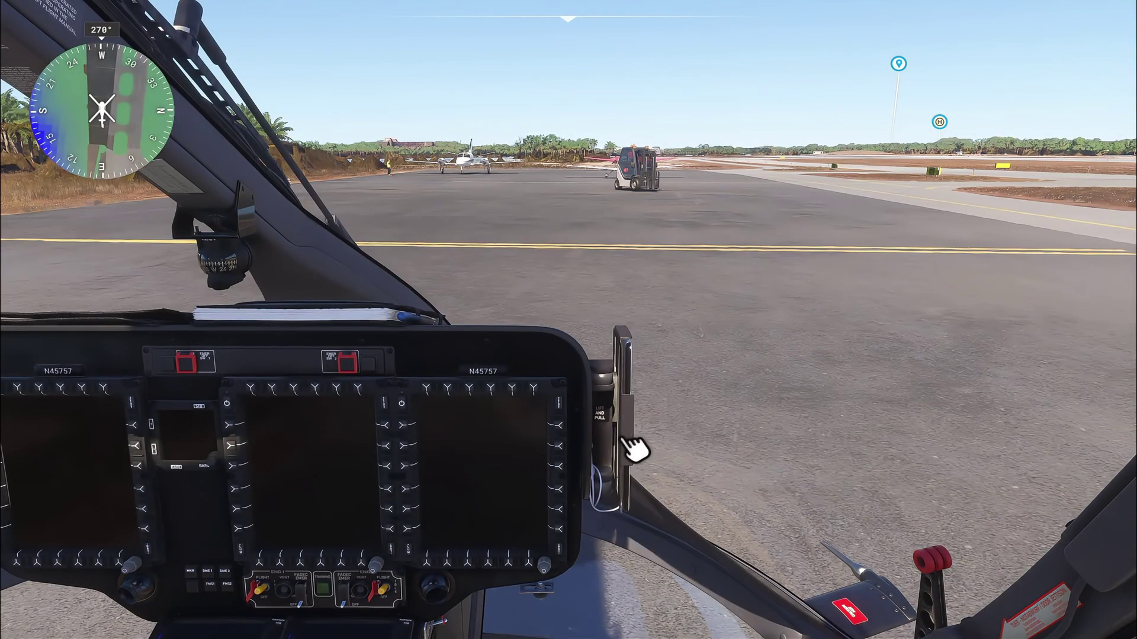
left_click(628, 449)
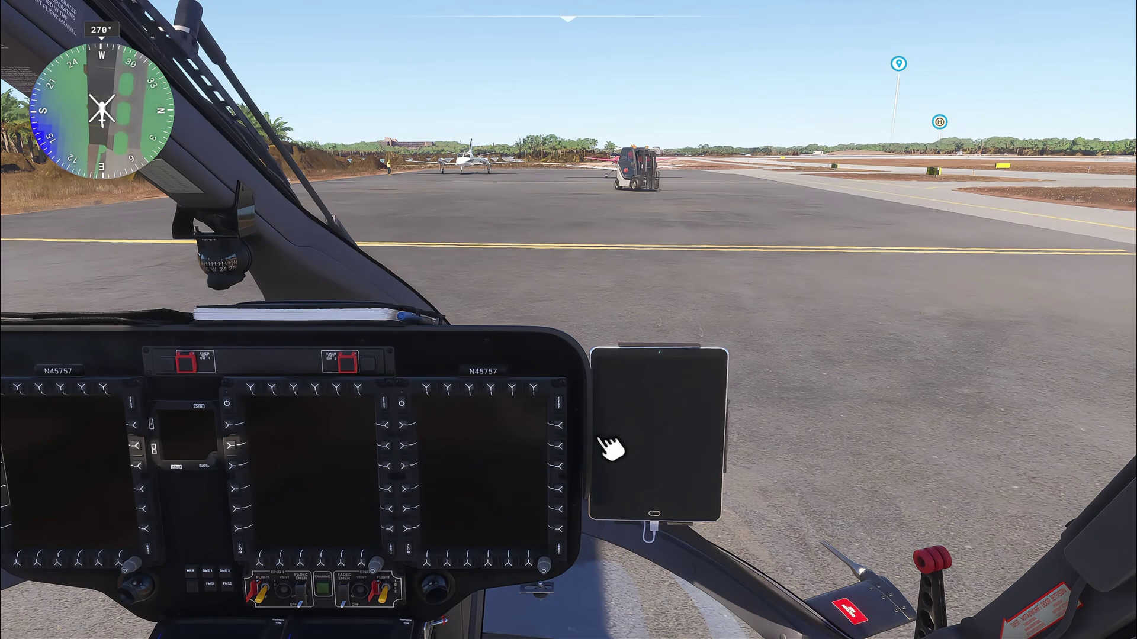
left_click(600, 428)
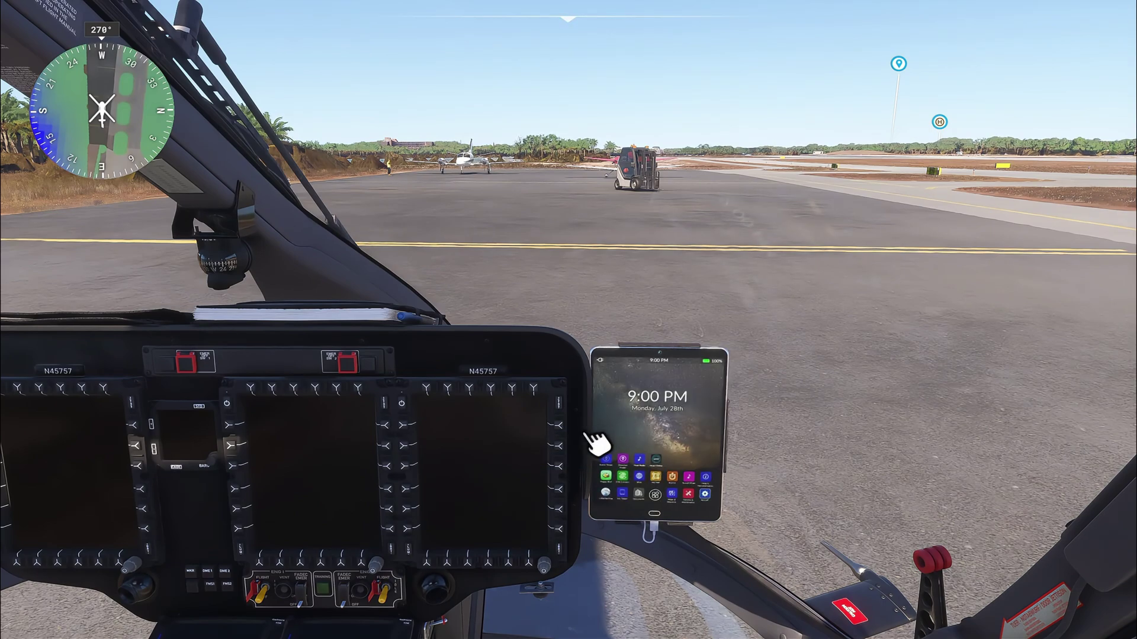
left_click(592, 438)
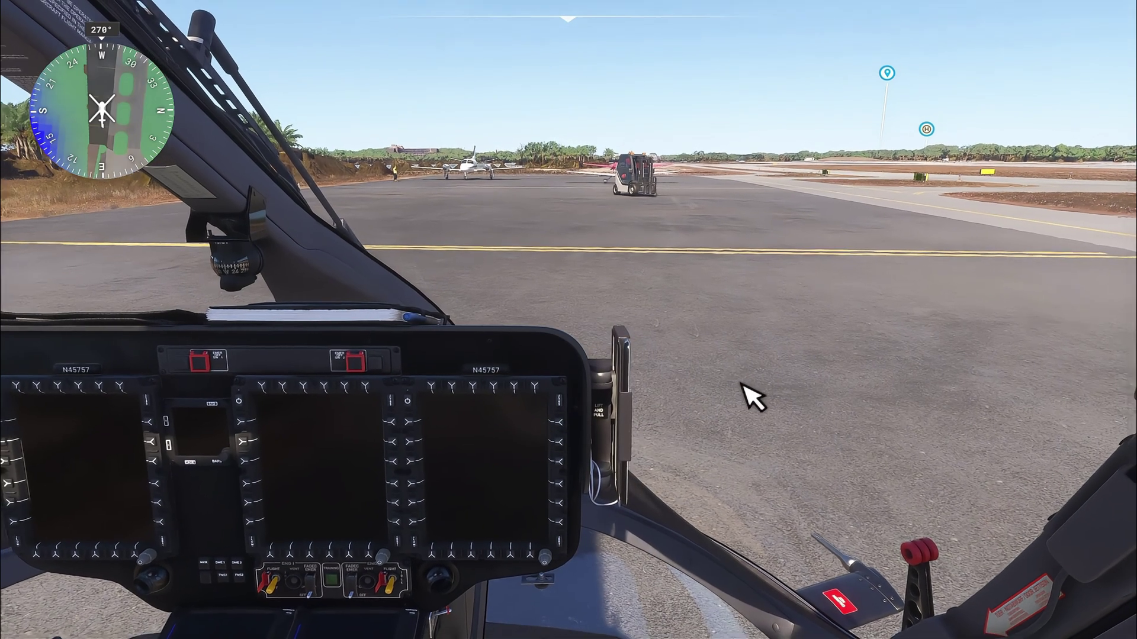